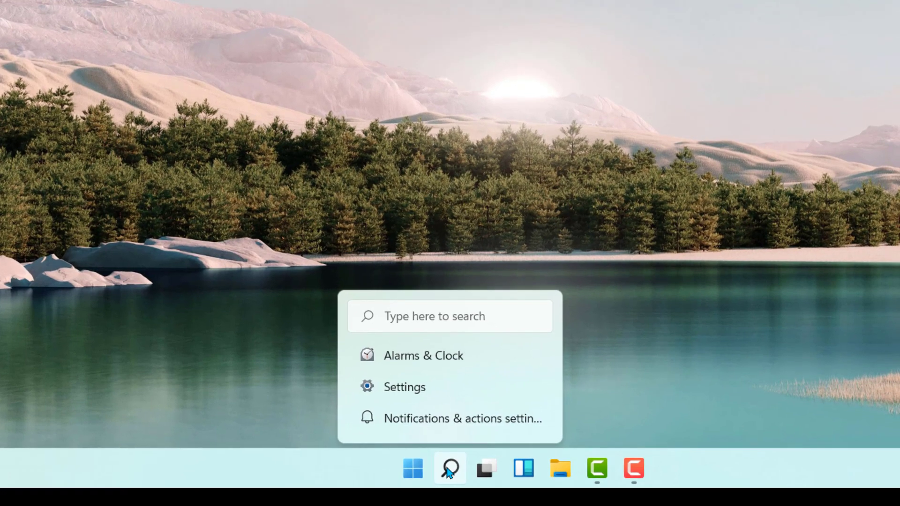
- Search Windows for 'alarm' and launch Alarms & Clock from the results
click(485, 473)
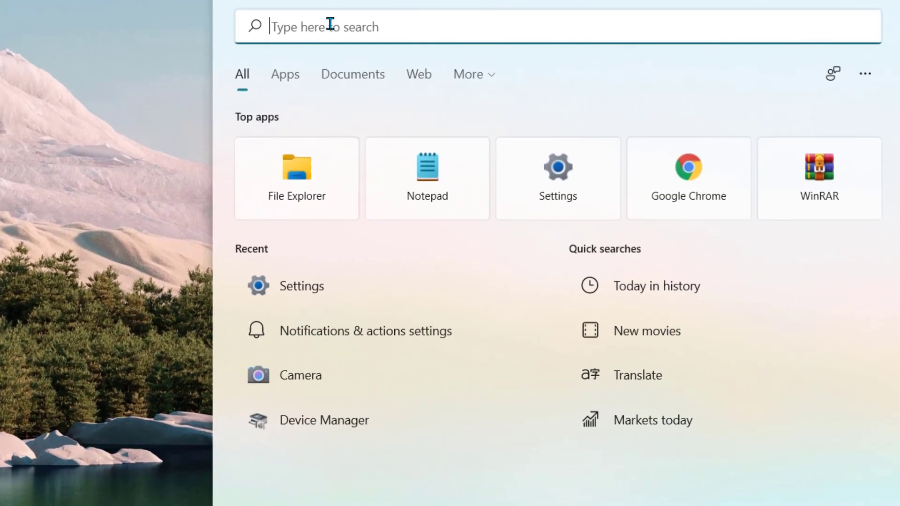
text(alarm)
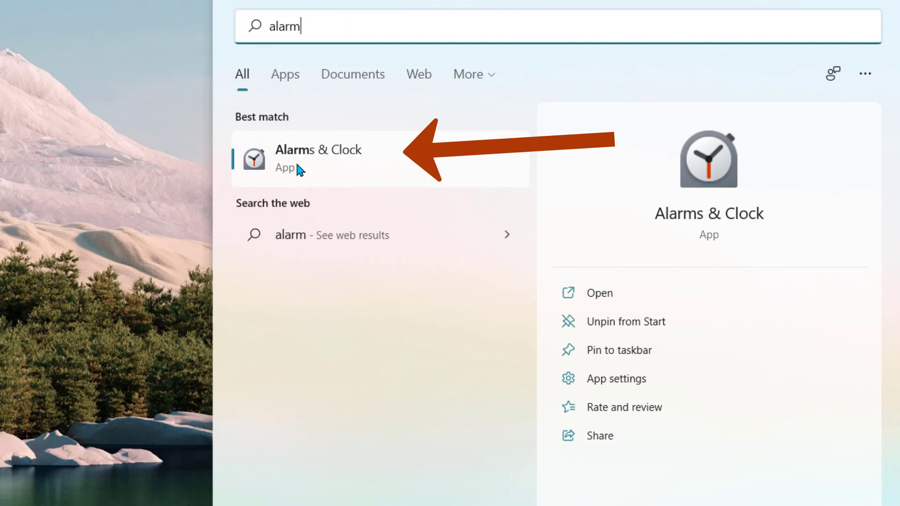
click(314, 150)
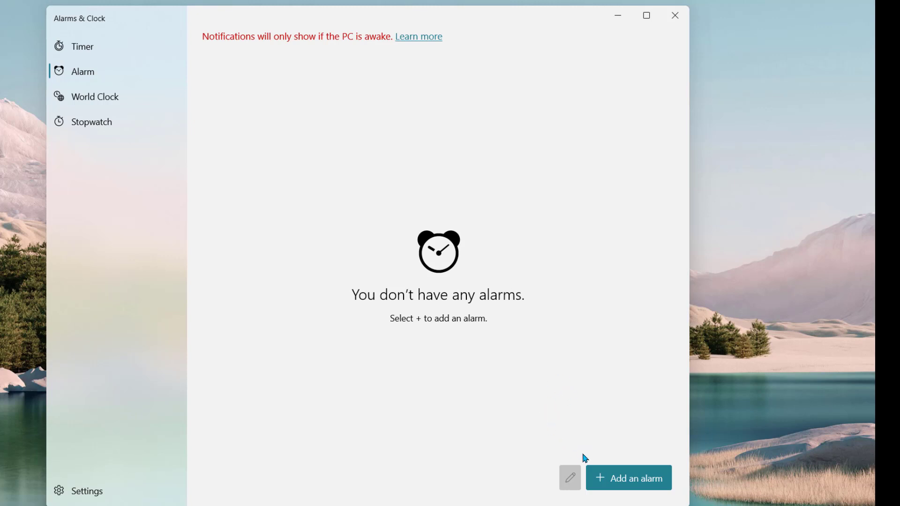
- Start a new alarm and set its period to PM
click(631, 478)
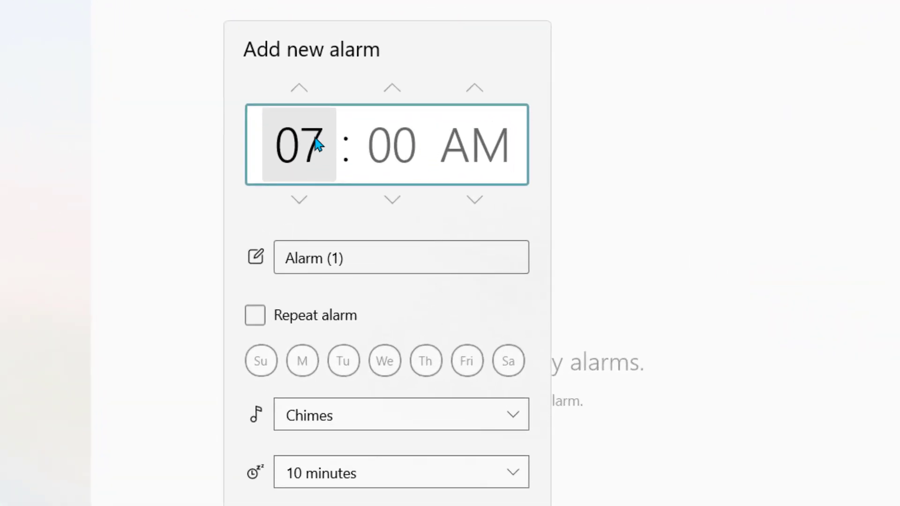
click(474, 90)
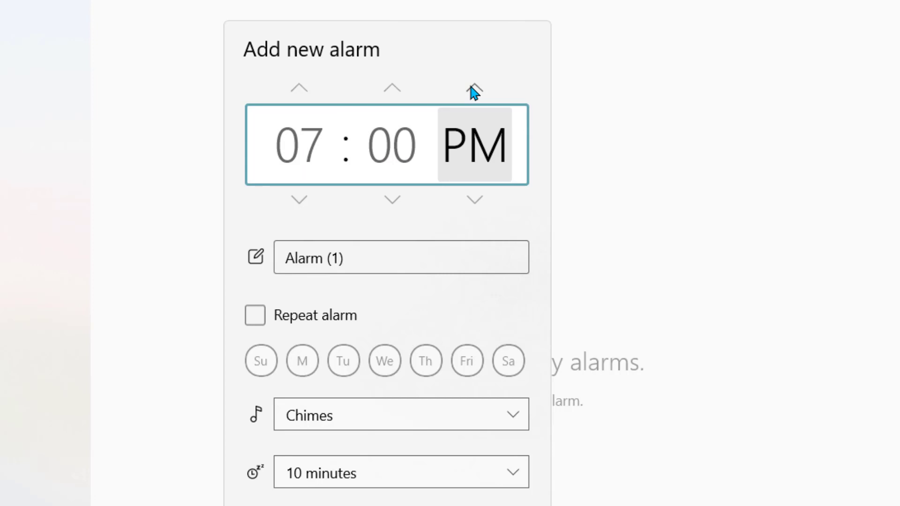
click(473, 92)
- Set the new alarm's hour to 11
click(299, 91)
click(300, 90)
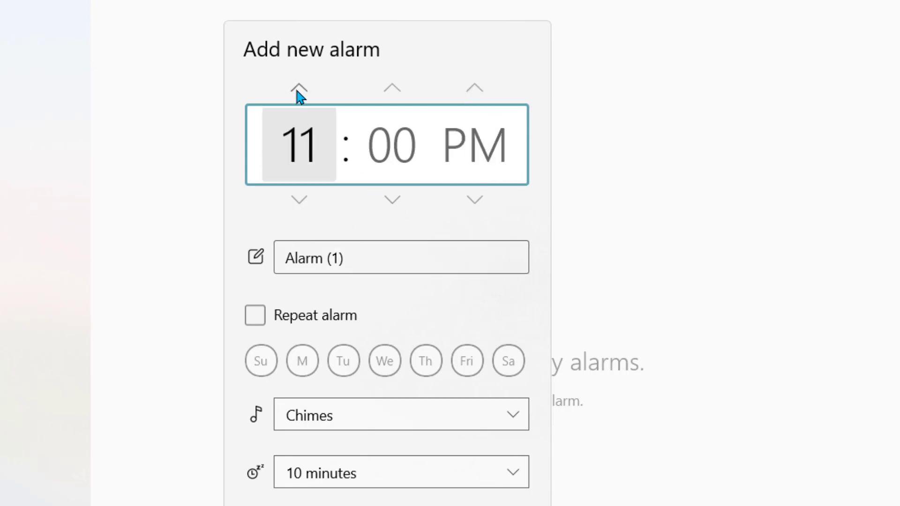
click(299, 90)
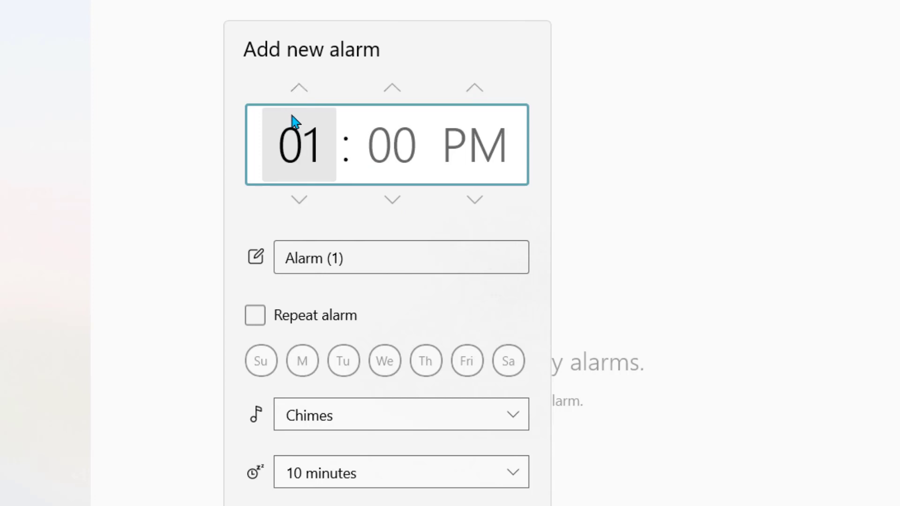
click(300, 200)
click(300, 201)
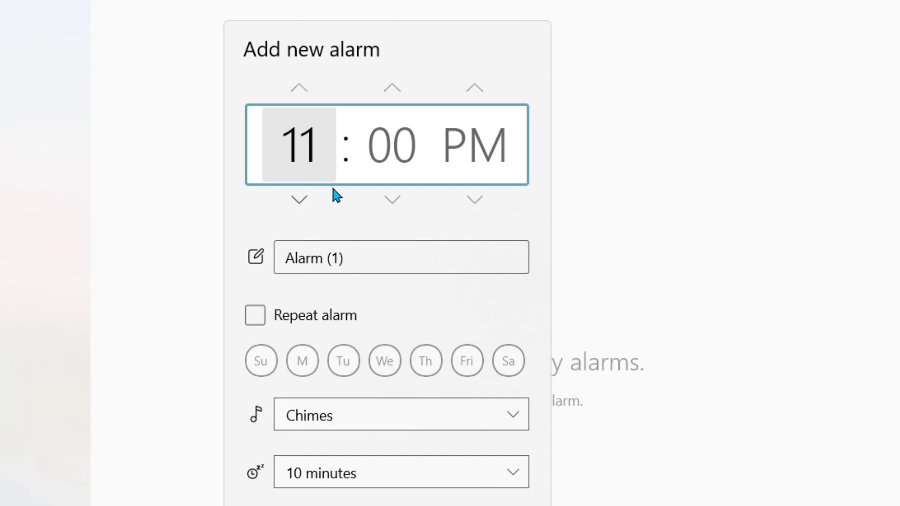
- Set the new alarm's minutes to 22
click(388, 87)
click(387, 87)
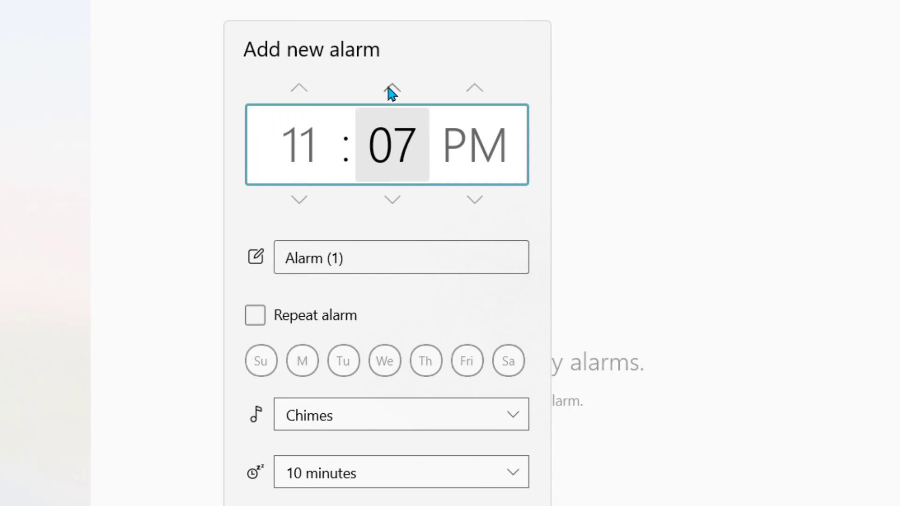
click(387, 87)
click(387, 87)
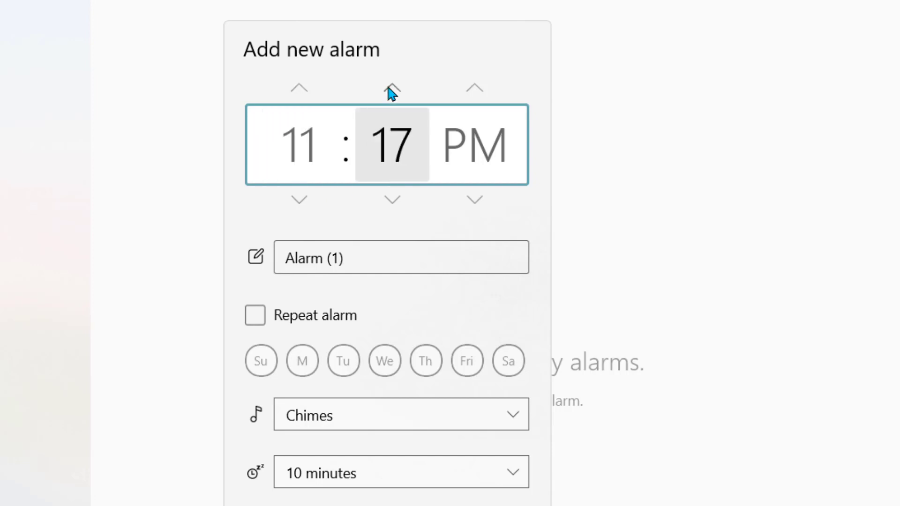
click(388, 88)
click(387, 87)
click(388, 87)
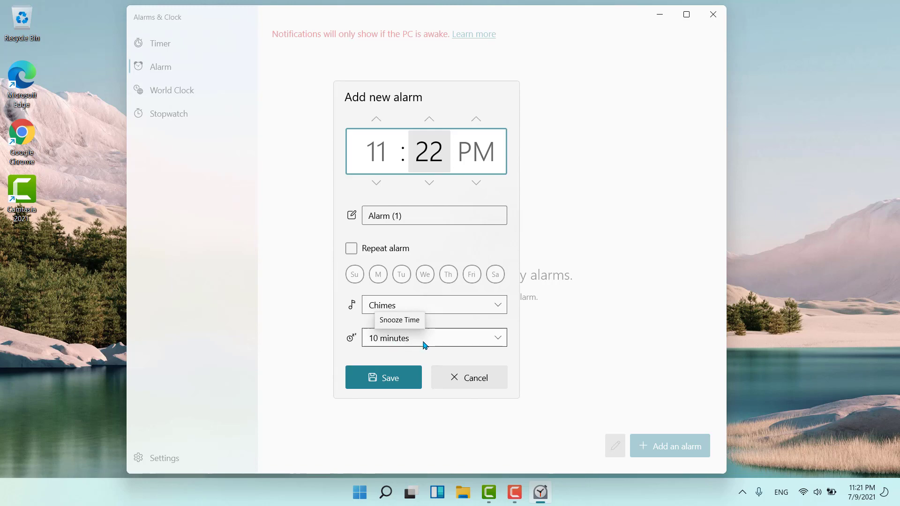
- Save the 11:22 PM Alarm (1) and wait for it to ring
click(391, 378)
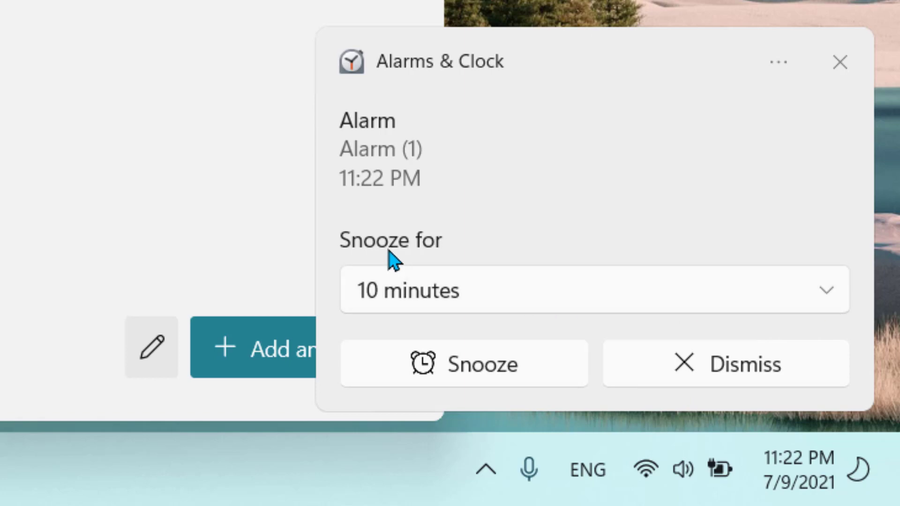
- Leave the snooze at 10 minutes and dismiss the ringing 11:22 PM alarm
click(834, 308)
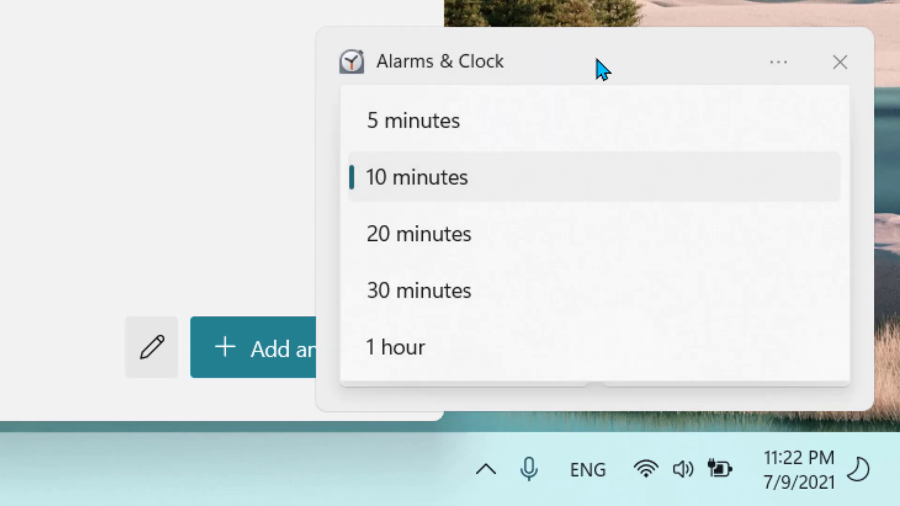
click(603, 67)
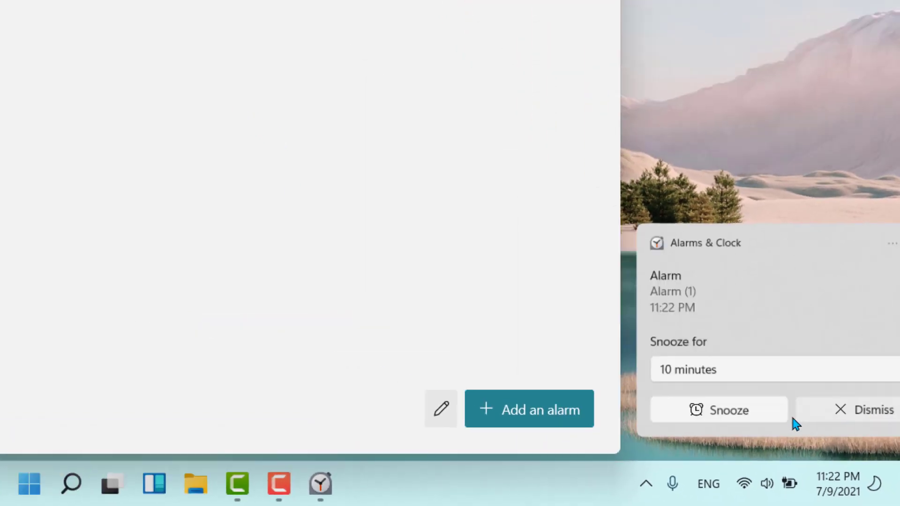
click(794, 421)
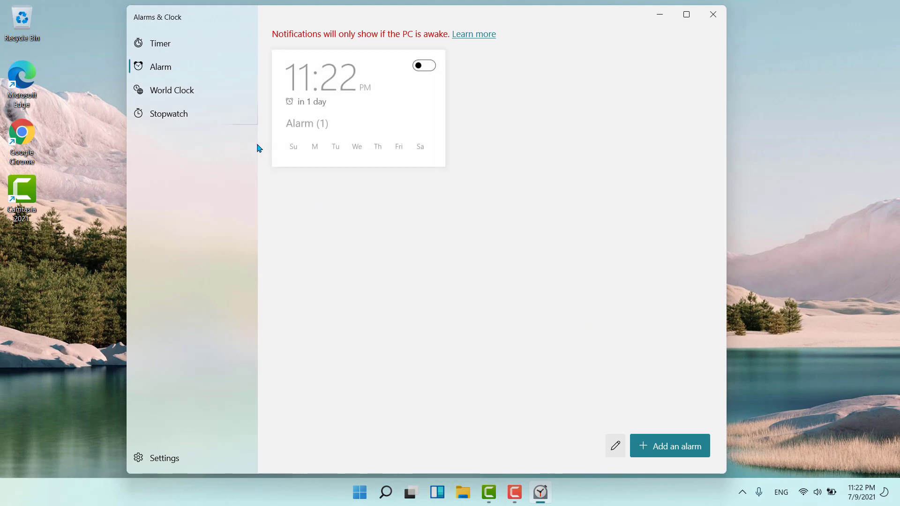
- View the Timer, Alarm and World Clock pages, ending on Stopwatch
click(165, 46)
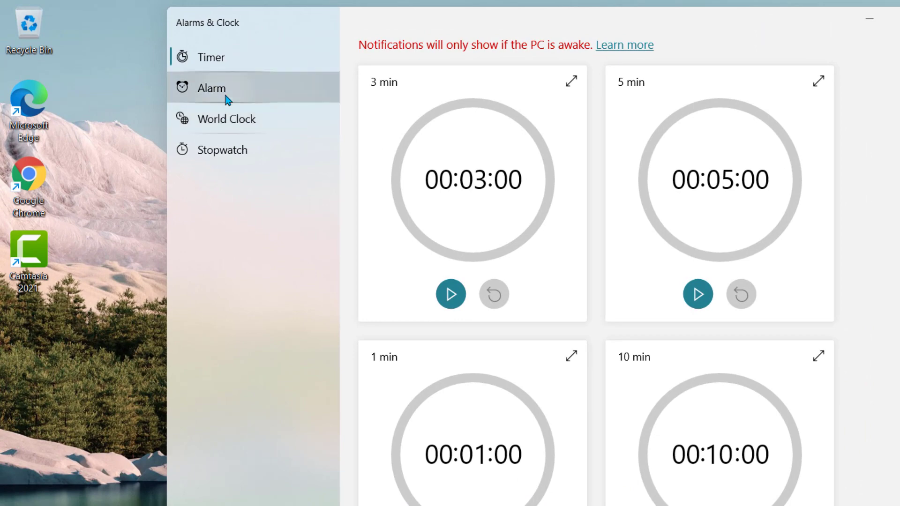
click(227, 100)
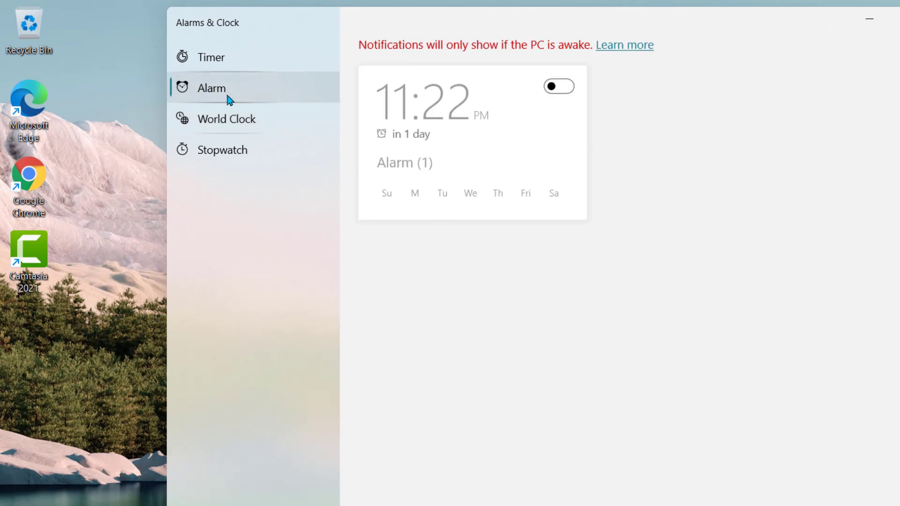
click(233, 129)
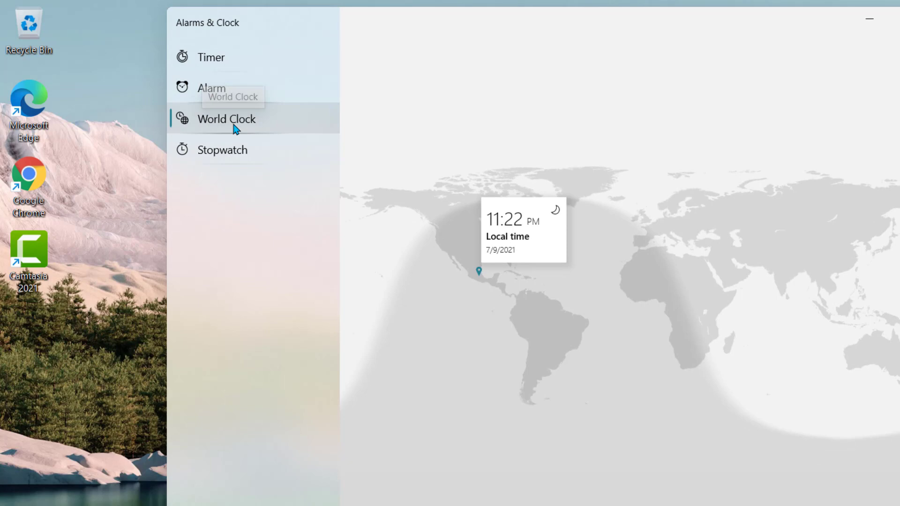
click(234, 160)
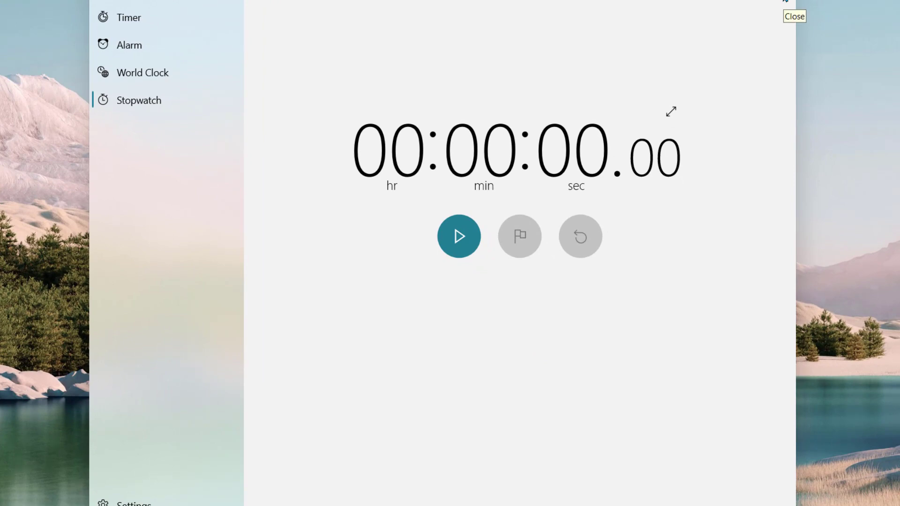
- Close the Alarms & Clock window, leaving only the desktop
click(785, 1)
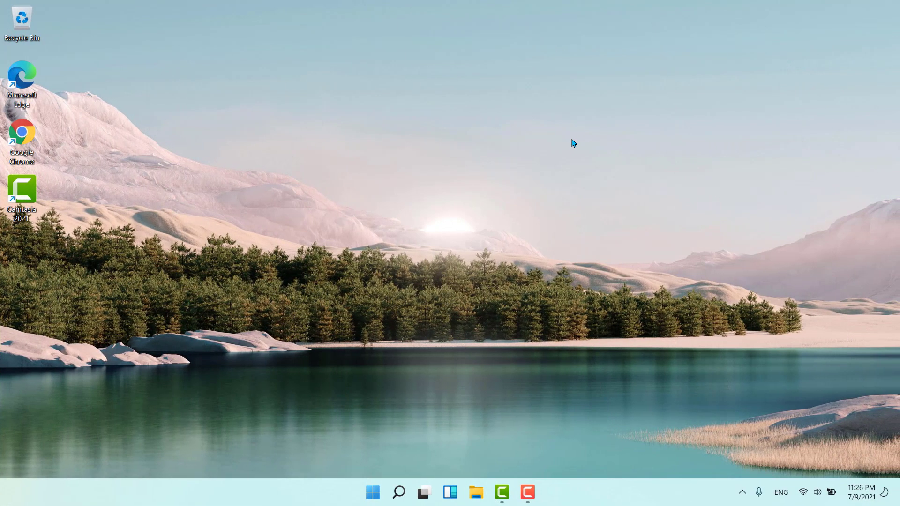